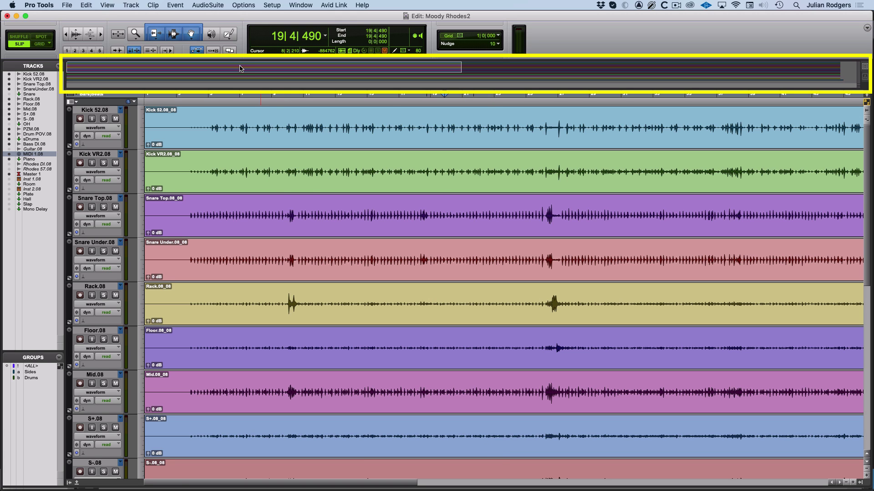
Pan to other tracks, toggle the session overview, and zoom waveforms in, then back out to bars 1–45
drag(240, 70, 177, 65)
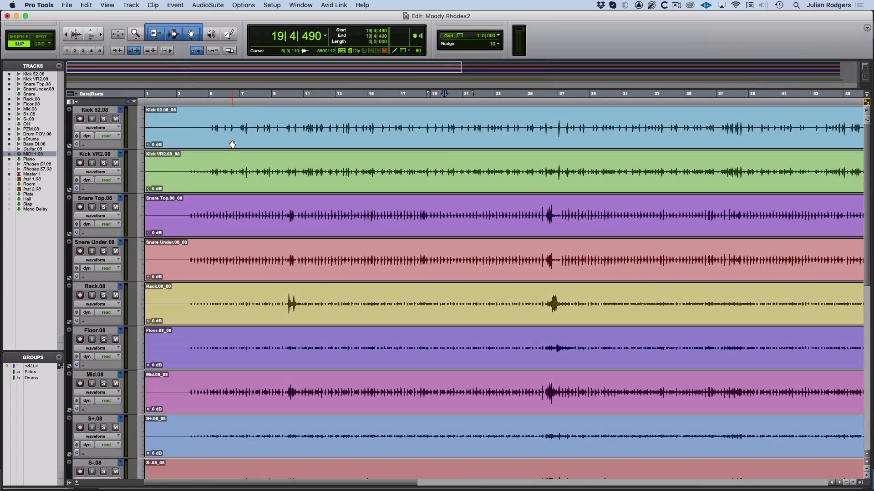
key(alt+KP_7)
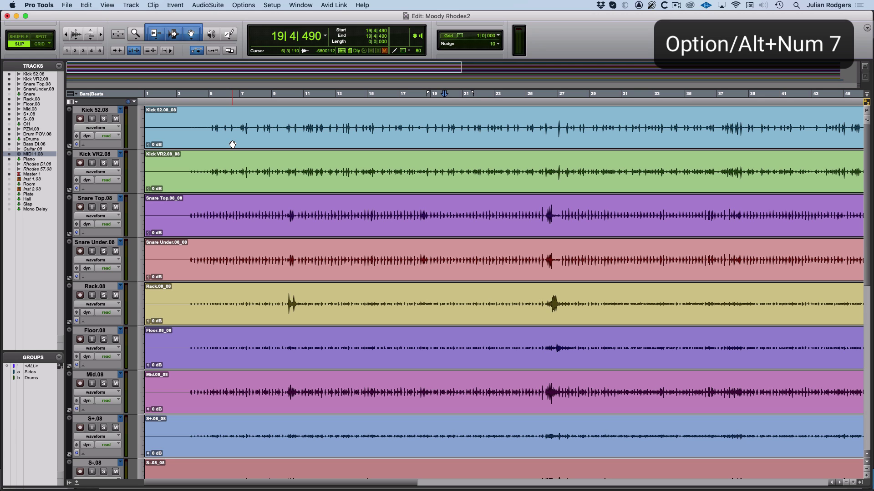
key(alt+KP_7)
key(alt+KP_7)
key(alt+KP_7)
key(alt+KP_7)
key(alt+KP_7)
key(alt+KP_7)
key(alt+KP_7)
key(alt+KP_7)
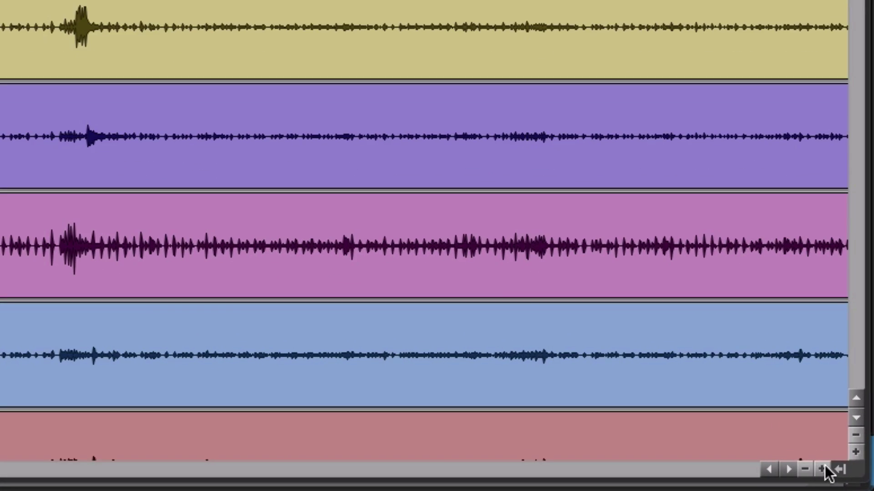
click(853, 482)
click(825, 471)
click(819, 470)
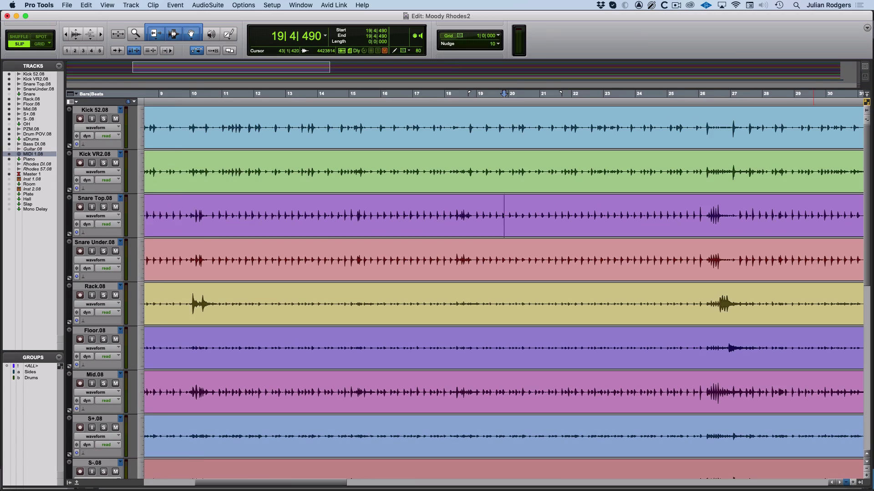
click(847, 483)
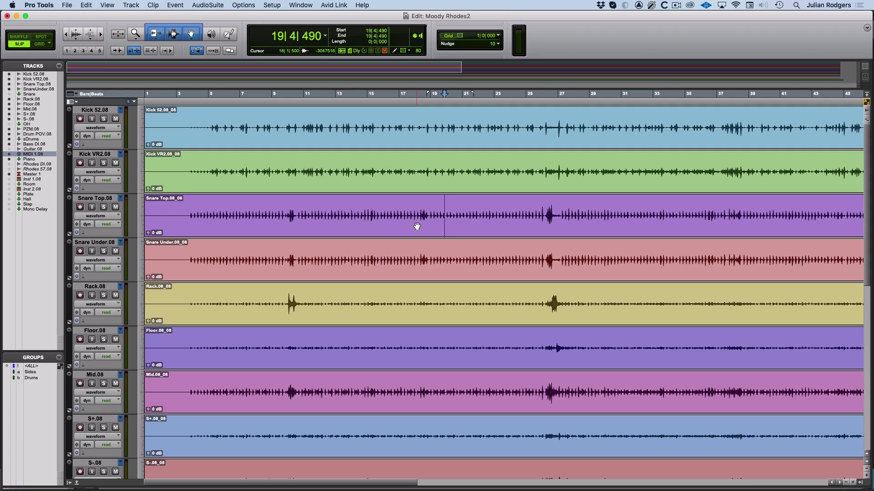
Fit the session with Option+A, select 30|3|680 to 45|4|200 on Snare Top, and zoom to it
scroll(417, 225, up, 5)
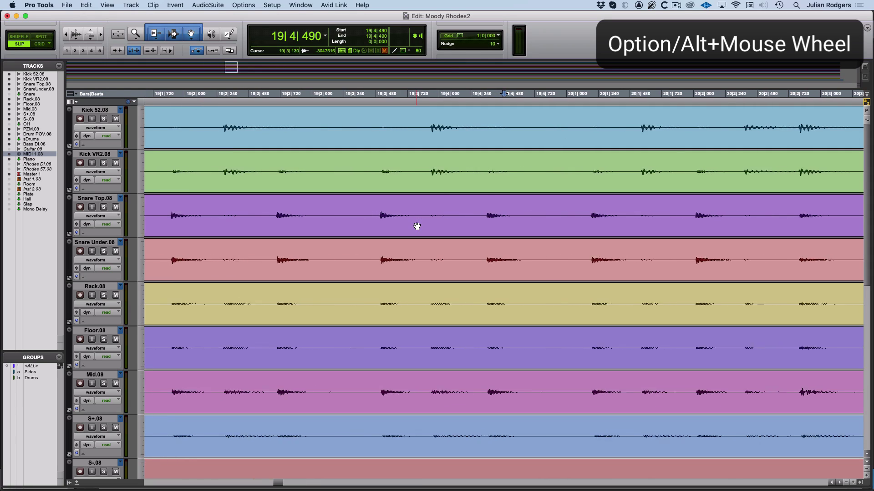
scroll(416, 225, down, 2)
scroll(417, 225, up, 2)
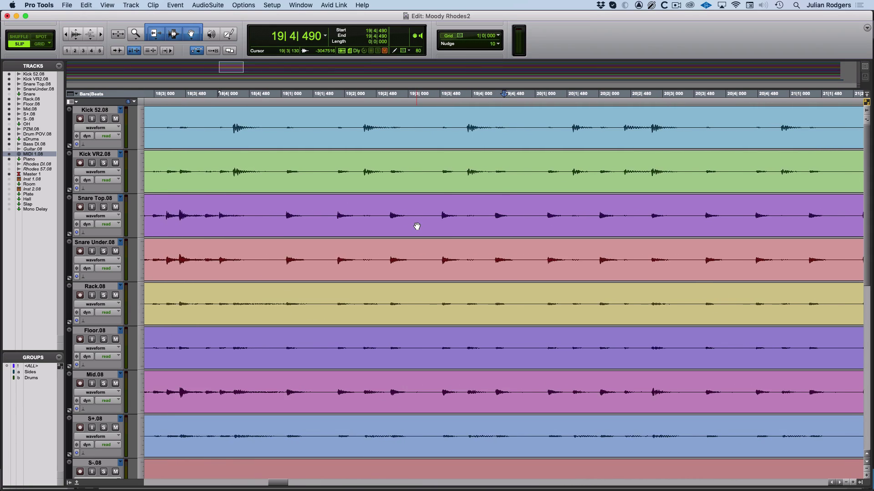
scroll(417, 226, down, 2)
scroll(417, 226, up, 4)
scroll(417, 226, down, 6)
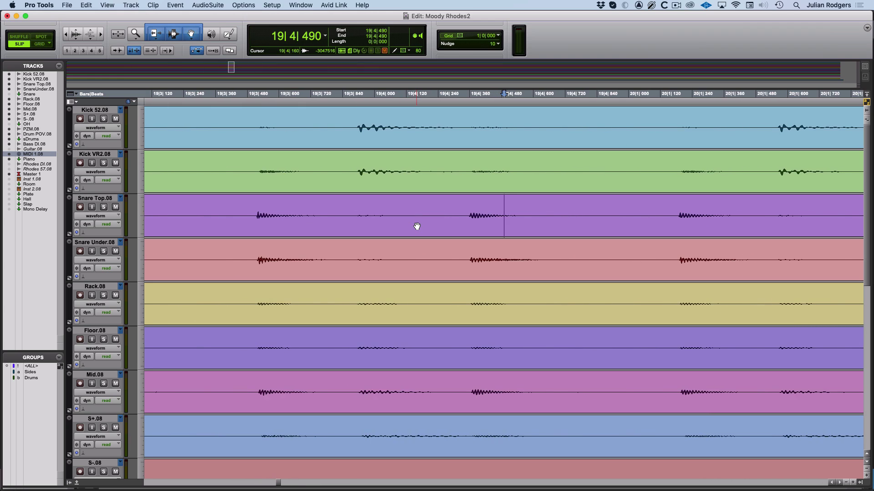
scroll(417, 226, up, 6)
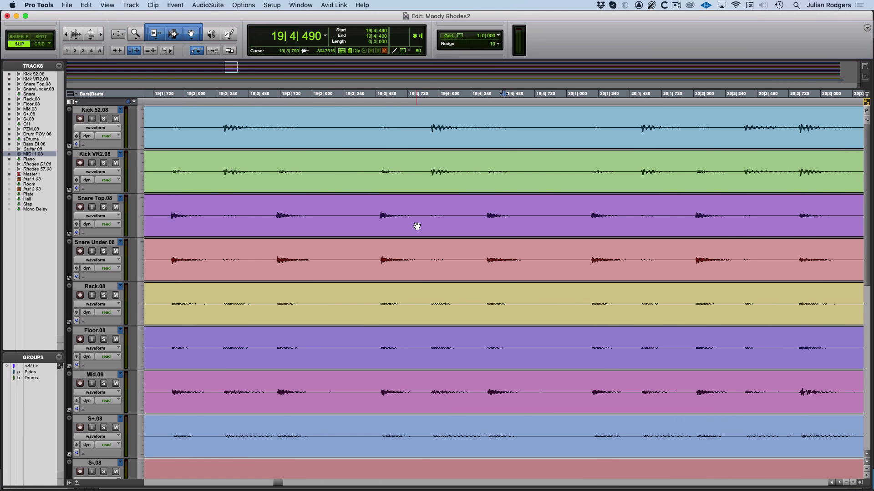
key(alt+a)
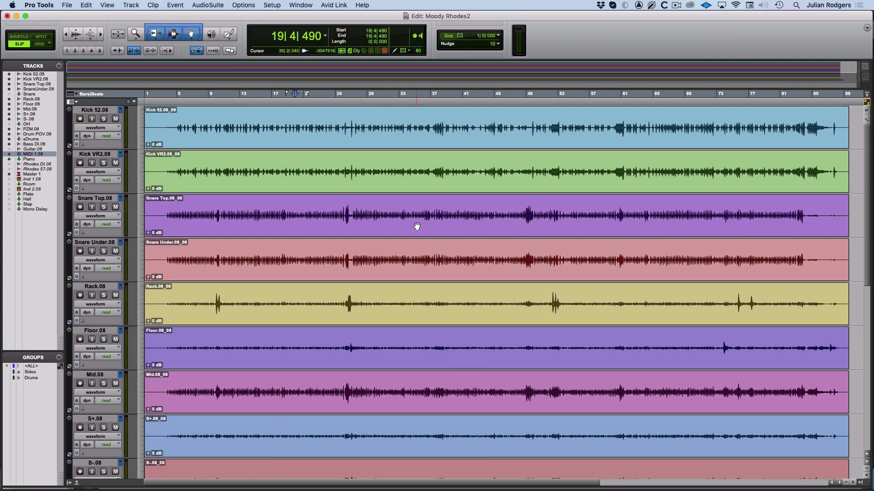
drag(384, 200, 510, 238)
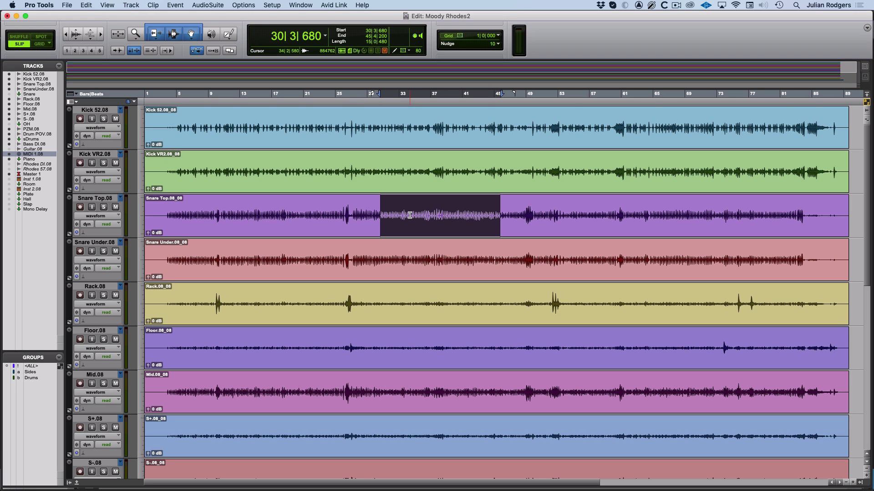
key(alt+f)
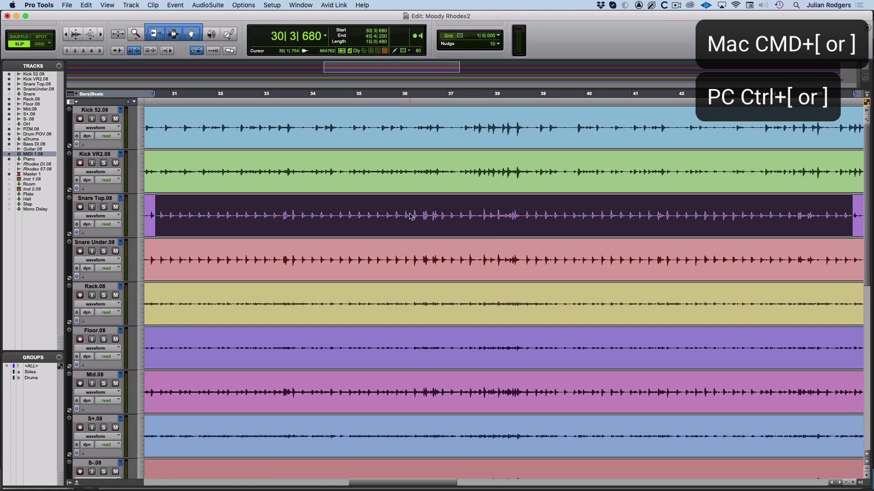
Step the timeline zoom out and in with Cmd+[ and Cmd+], finishing three steps zoomed out
key(super+bracketleft)
key(super+bracketleft)
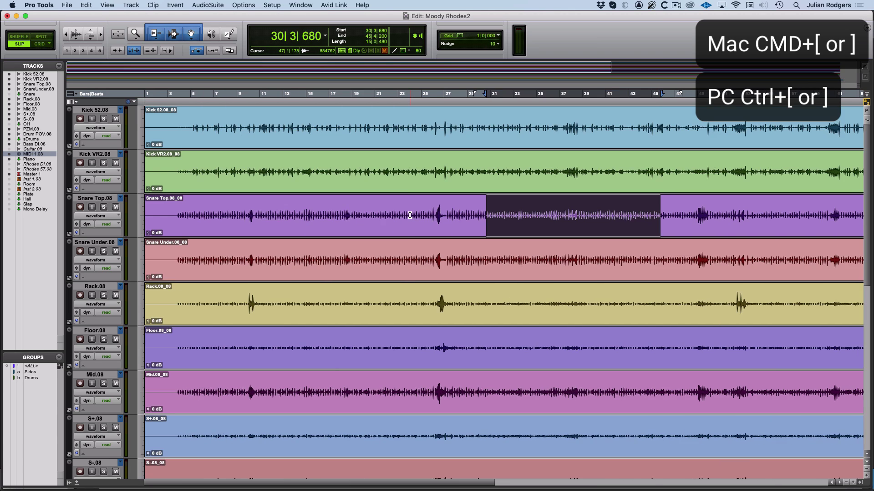
key(super+bracketright)
key(super+bracketleft)
key(super+bracketleft)
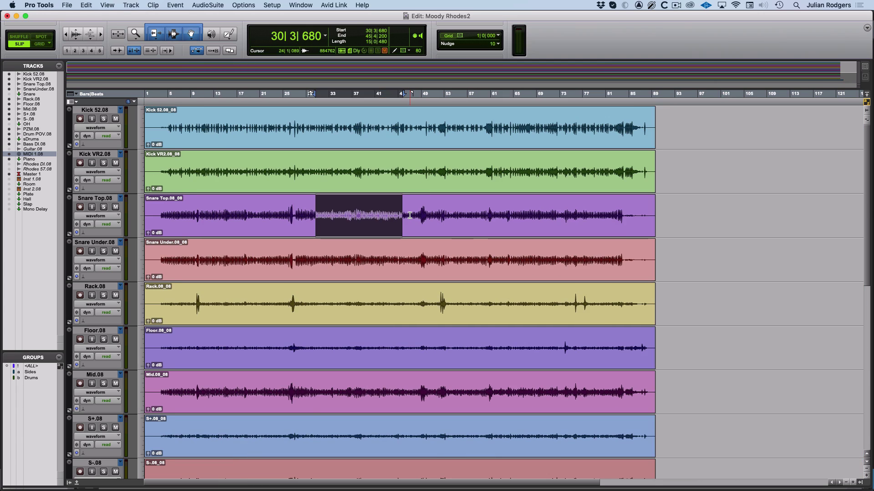
key(super+bracketright)
key(super+bracketright)
key(super+bracketright)
key(super+bracketright)
key(super+bracketright)
key(super+bracketright)
key(super+bracketright)
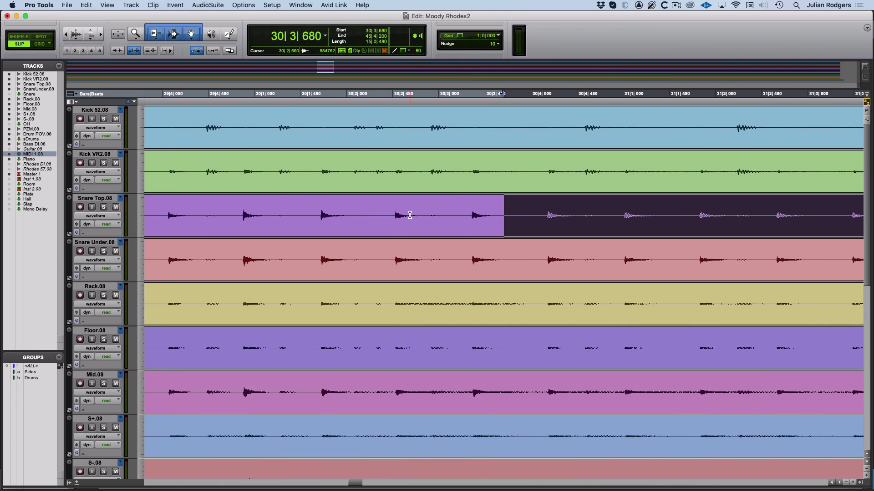
key(super+bracketleft)
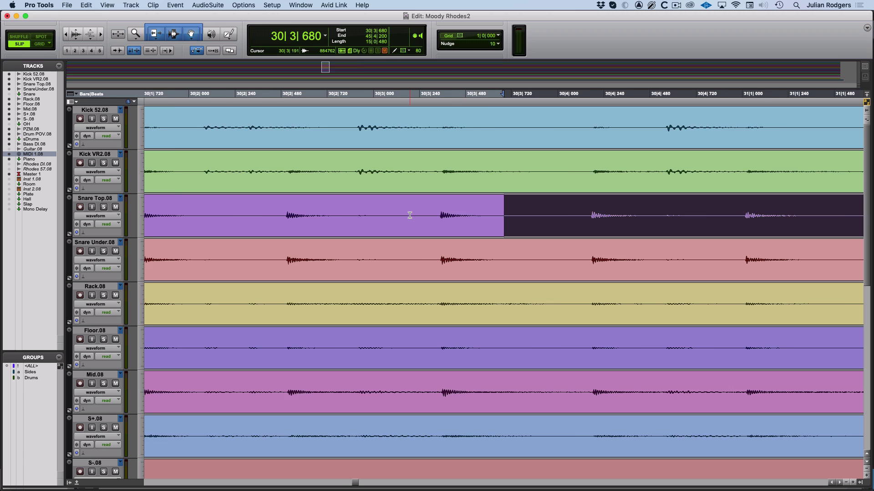
key(super+bracketleft)
key(super+bracketleft)
key(super+bracketleft)
key(super+bracketleft)
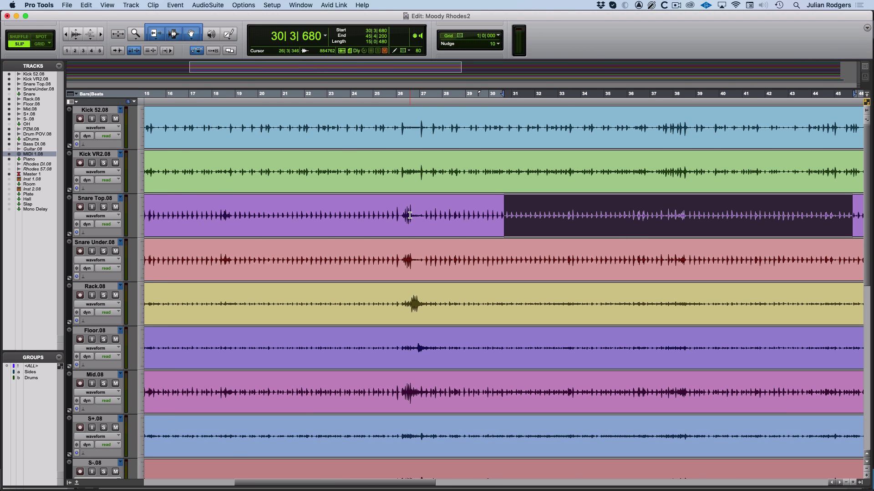
key(super+bracketleft)
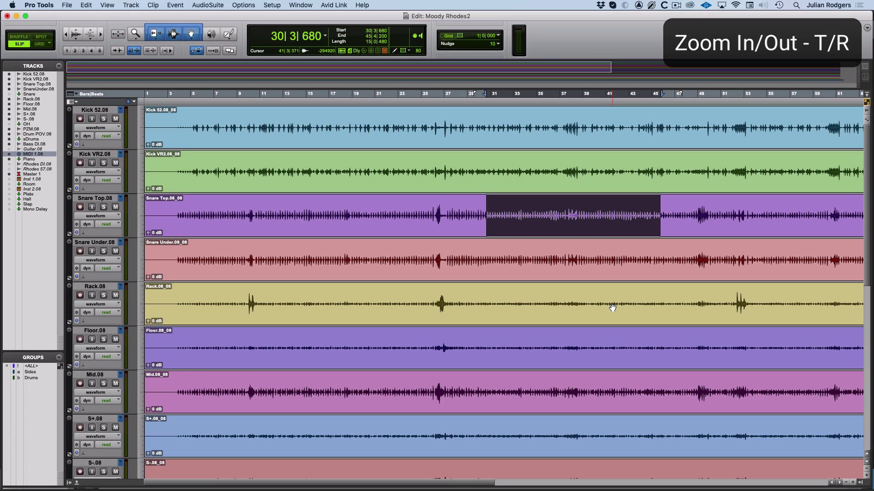
key(t)
key(t)
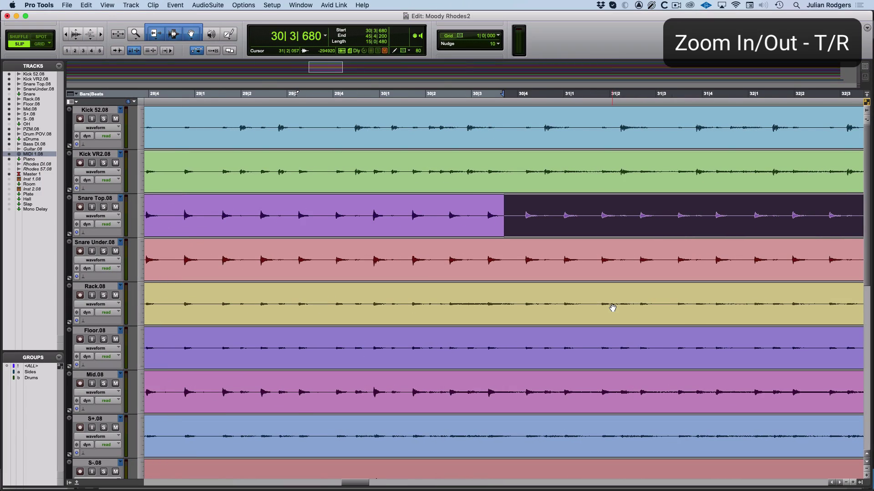
key(r)
key(r)
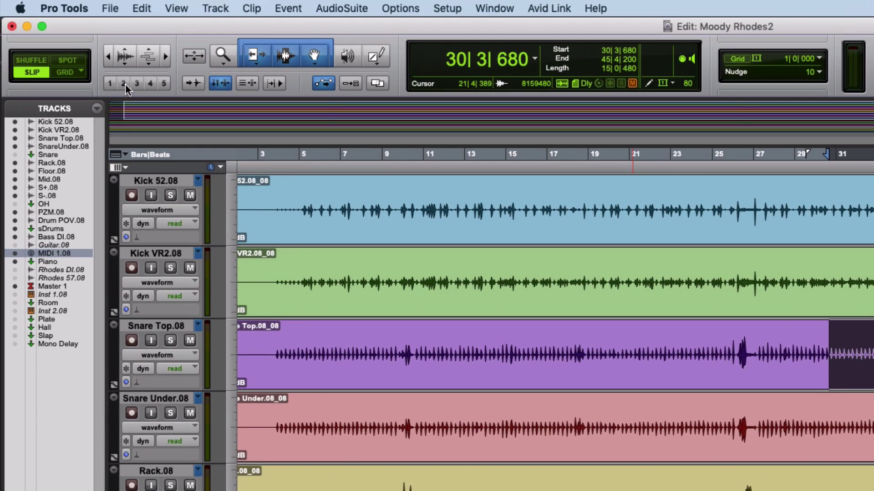
Recall the stored zoom preset buttons one after another, ending on the tightest zoom level
click(136, 83)
click(108, 55)
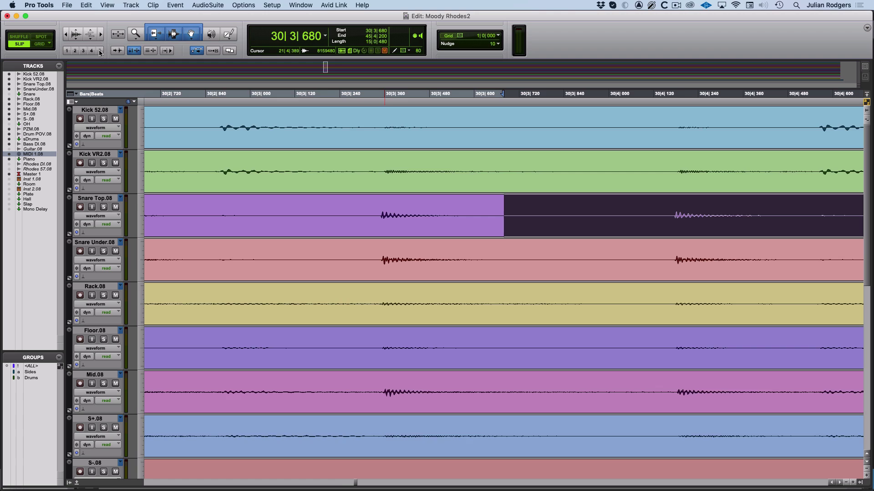
click(91, 51)
click(83, 51)
click(75, 50)
click(67, 51)
click(75, 50)
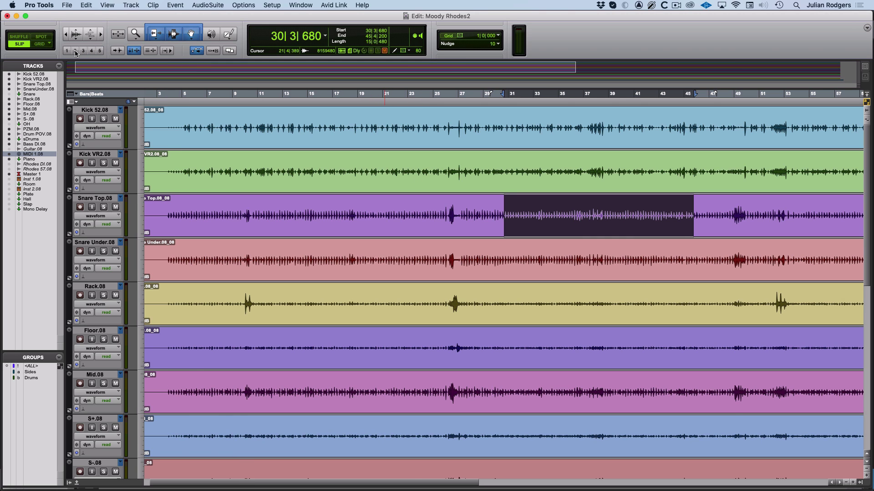
click(84, 50)
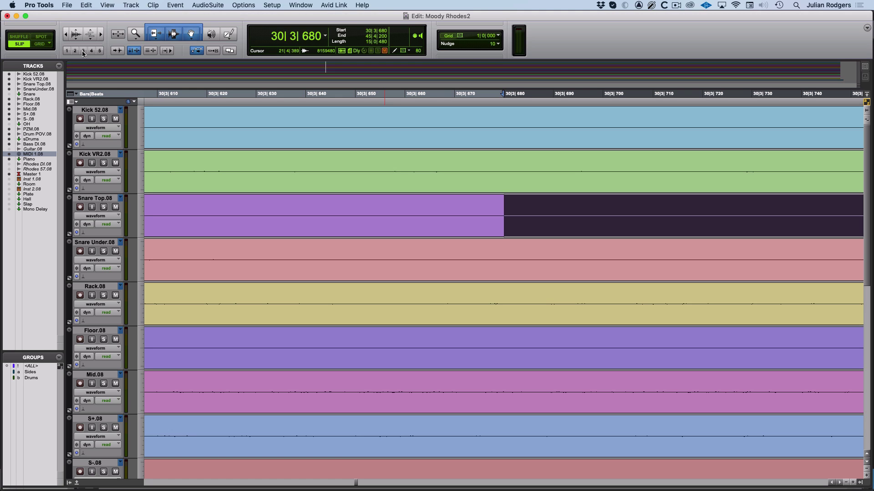
In Preferences > Editing, set 1–5 Number Keys Control to Zoom Presets
click(35, 5)
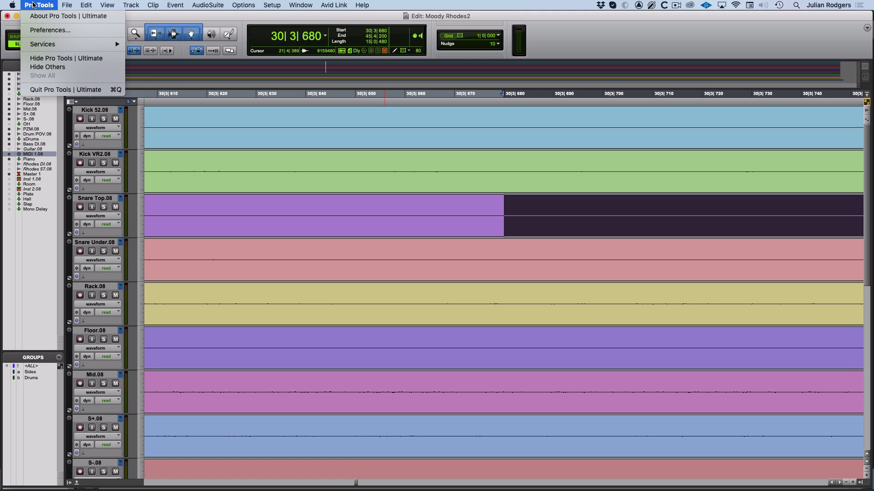
click(50, 30)
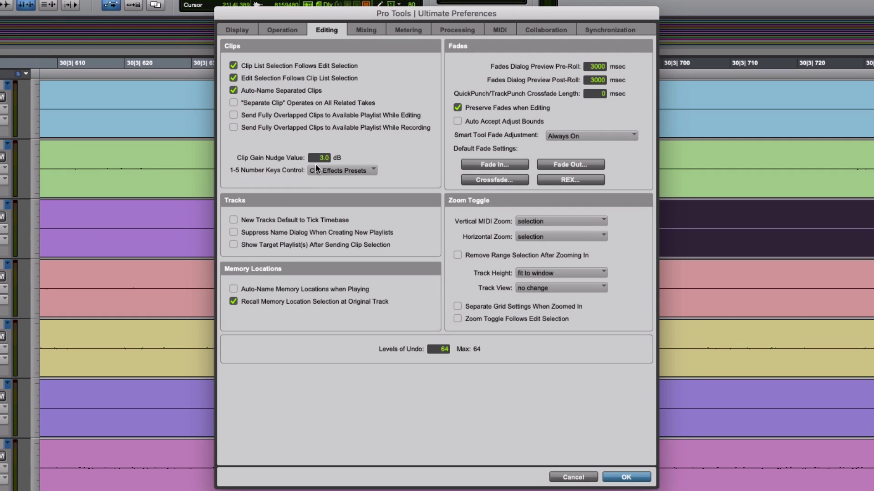
click(343, 170)
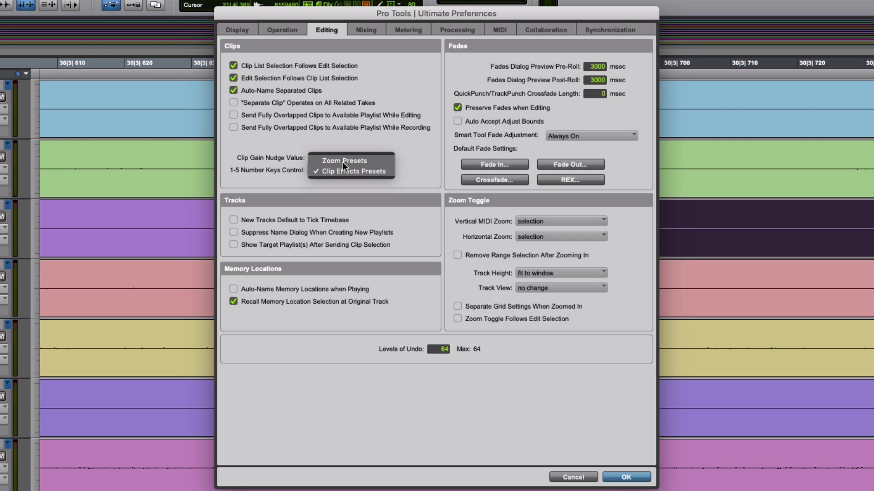
click(343, 161)
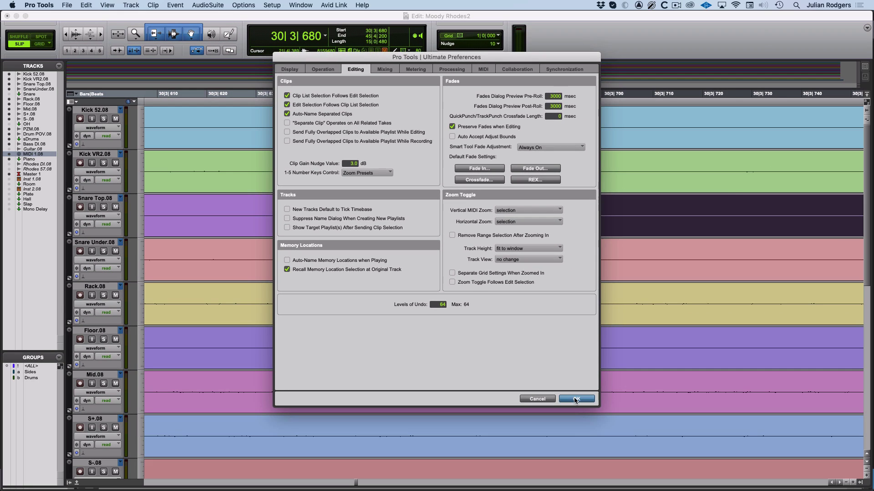
Close the preferences and step through zoom presets 1–4 and back to 1, showing bars 3–57
key(Return)
key(1)
key(2)
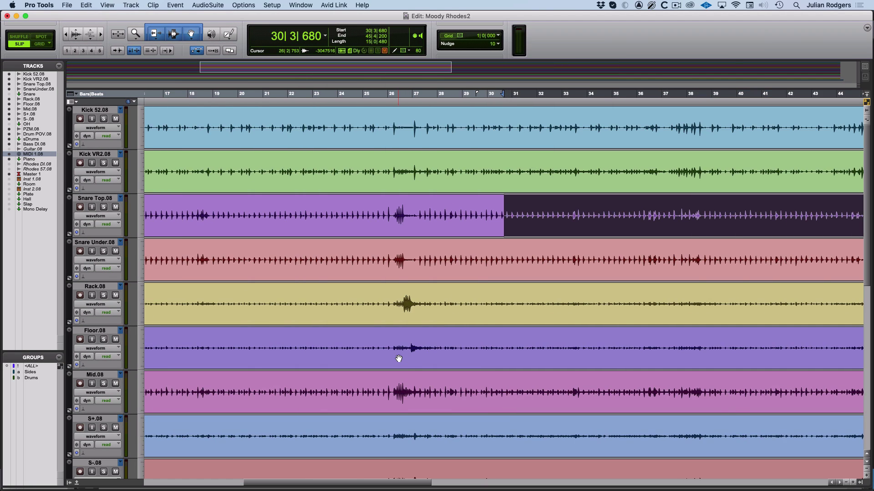
key(3)
key(4)
key(2)
key(1)
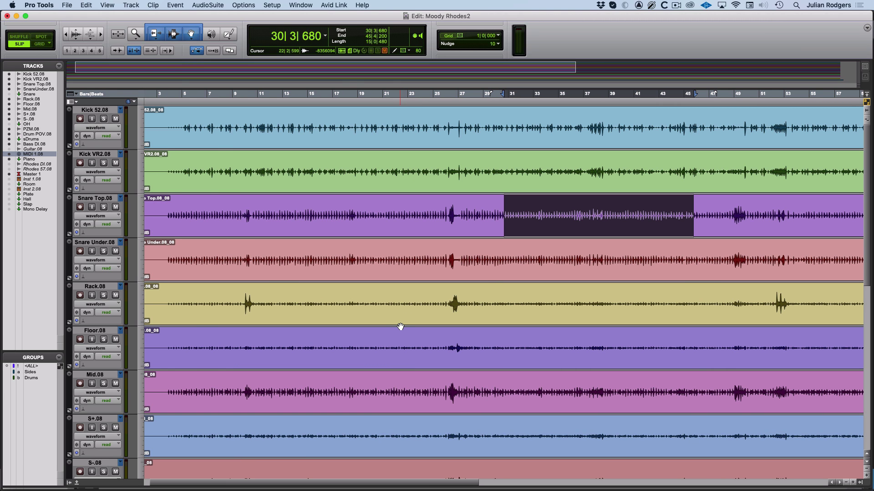
Toggle between the fifth tick-level zoom preset and the wide view, then fit the whole session
key(r)
key(r)
key(r)
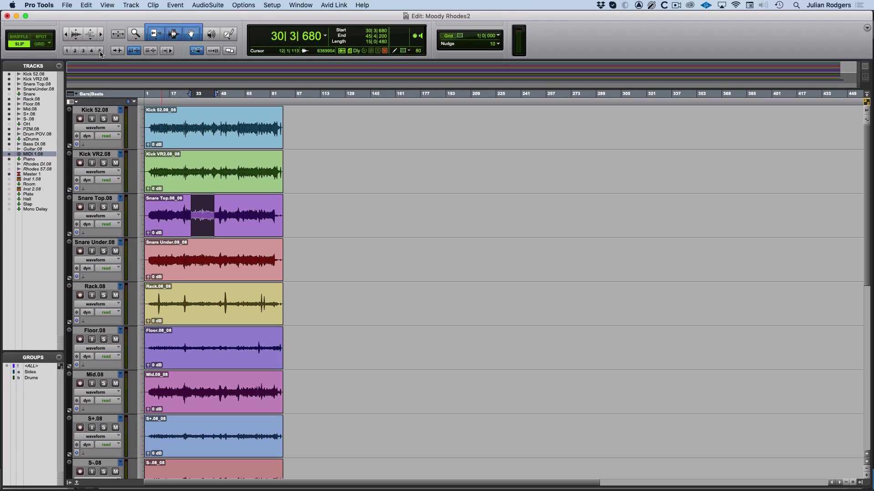
click(100, 52)
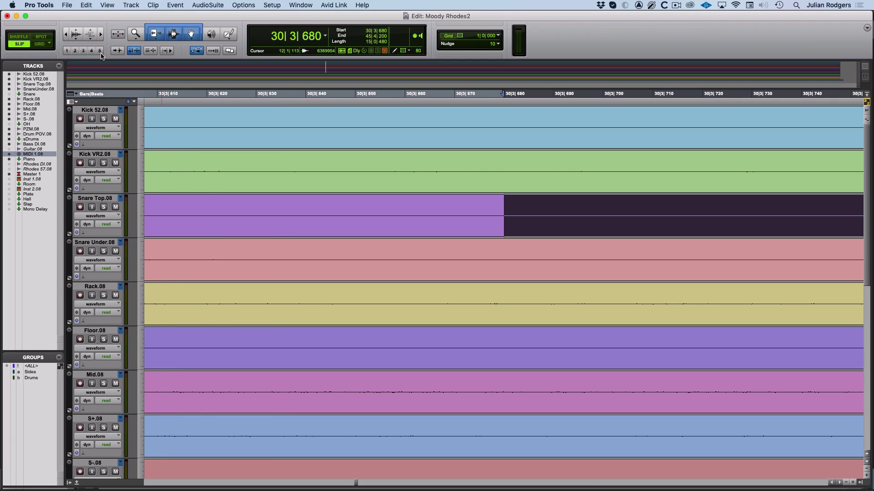
key(alt+bracketleft)
click(100, 52)
key(alt+bracketleft)
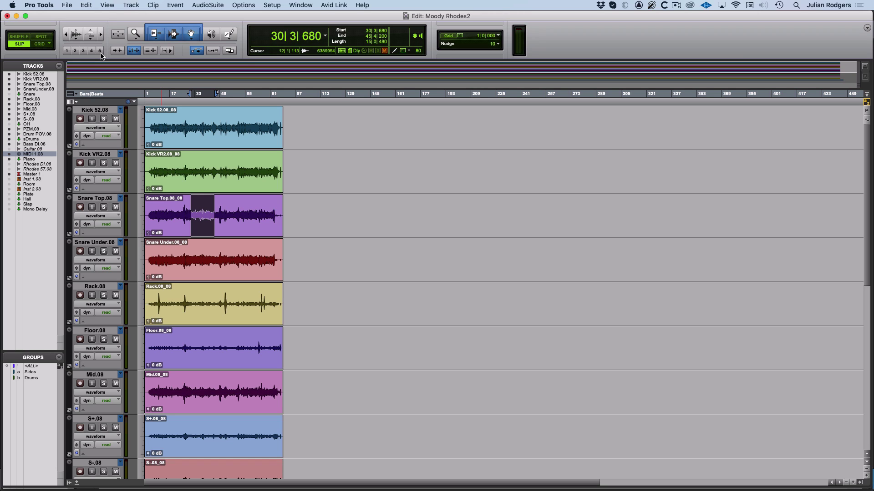
key(alt+a)
Set Kick VR2.08 to mini height and drag the snare border to enlarge Snare Top, Snare Under and Rack
click(117, 74)
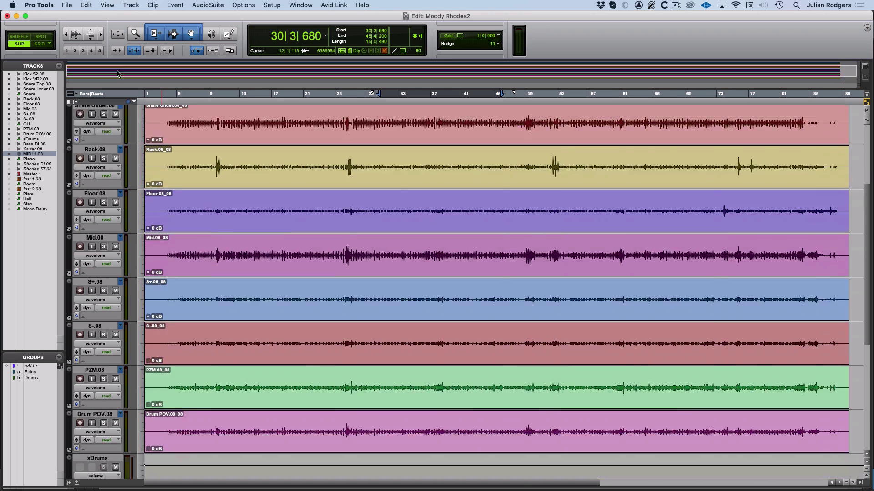
mouse_move(117, 74)
mouse_down()
mouse_move(117, 81)
mouse_move(118, 67)
mouse_up()
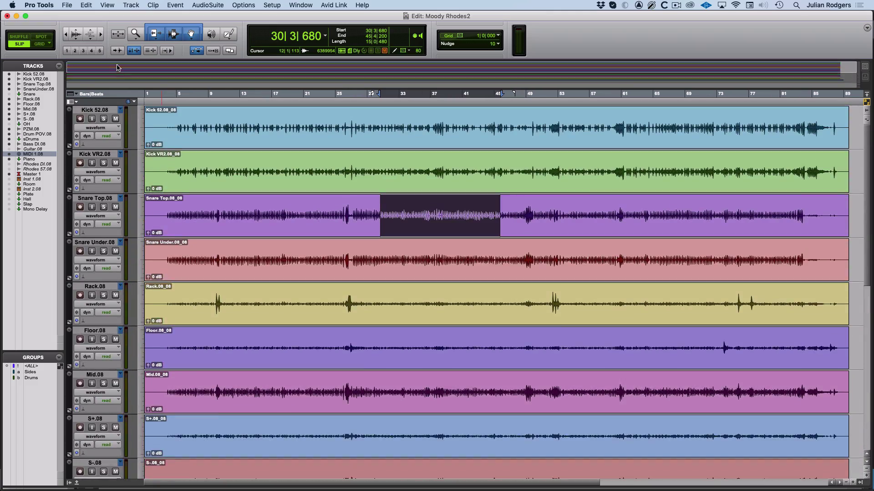
mouse_move(103, 192)
mouse_down()
mouse_move(103, 305)
mouse_move(102, 200)
mouse_up()
click(70, 156)
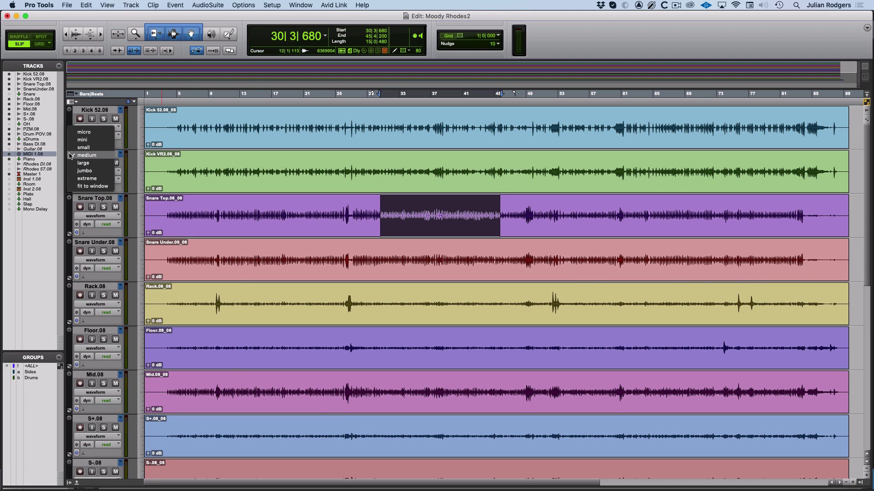
click(84, 140)
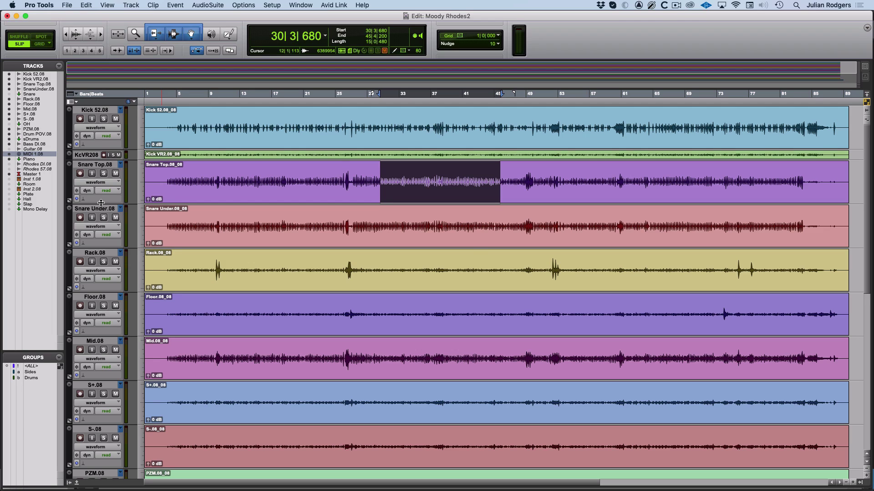
mouse_move(101, 203)
mouse_down()
mouse_move(108, 300)
mouse_move(104, 212)
mouse_up()
Select Snare Top.08 and Snare Under.08 and resize both tracks together
click(106, 165)
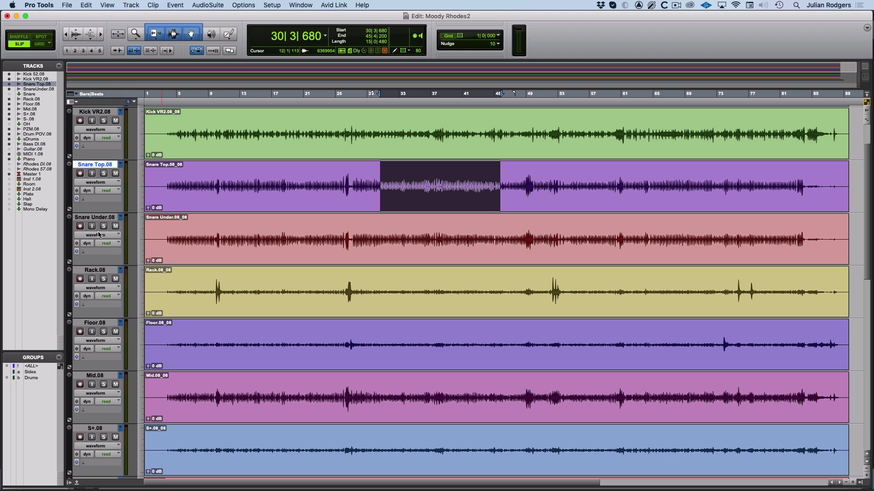
shift+click(95, 217)
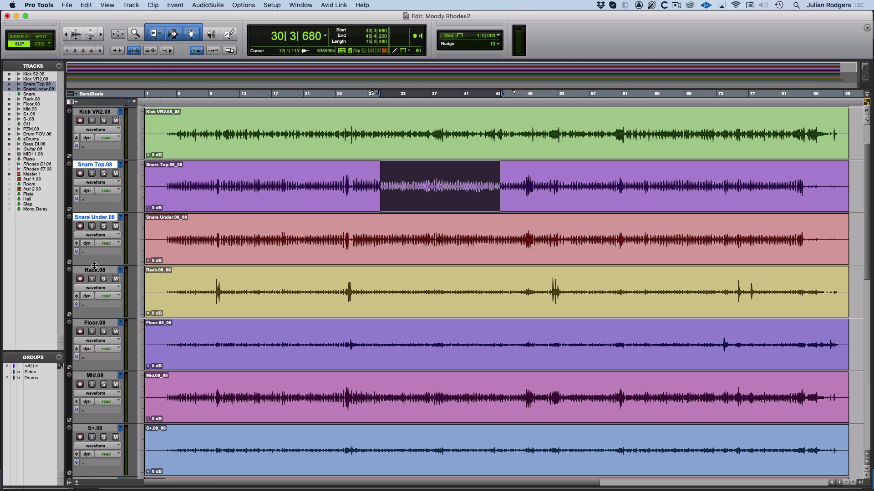
mouse_move(94, 265)
mouse_down()
mouse_move(103, 359)
mouse_move(101, 225)
mouse_move(100, 291)
mouse_move(99, 266)
mouse_up()
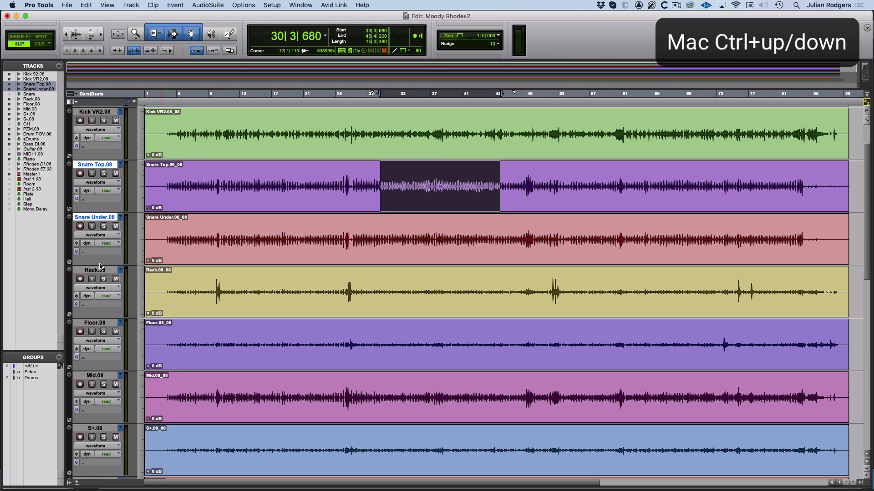
Step Snare Top's height up and down with Ctrl+Up/Down, leaving it at large height
key(ctrl+Up)
key(ctrl+Up)
key(ctrl+Down)
key(ctrl+Down)
key(ctrl+Down)
key(ctrl+Down)
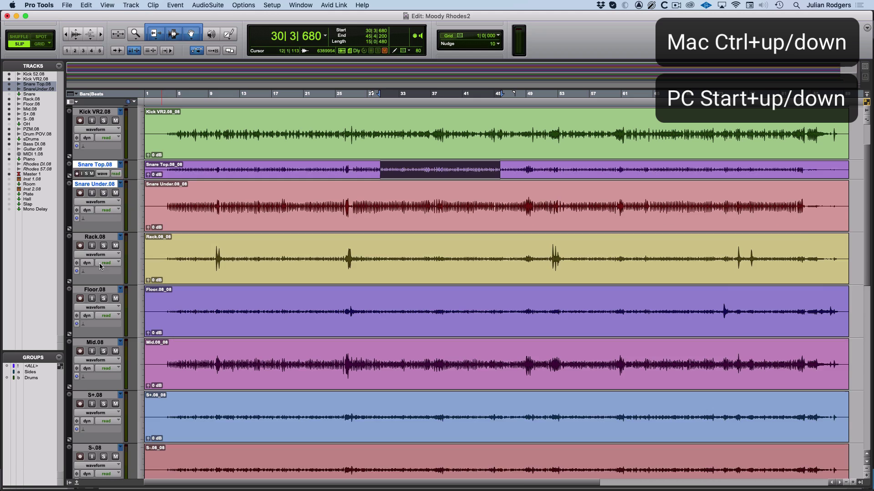
key(ctrl+Up)
key(ctrl+Up)
key(ctrl+Down)
key(ctrl+Down)
key(ctrl+Up)
key(ctrl+Down)
key(ctrl+Up)
key(ctrl+Down)
key(ctrl+Up)
key(ctrl+Down)
key(ctrl+Up)
key(ctrl+Up)
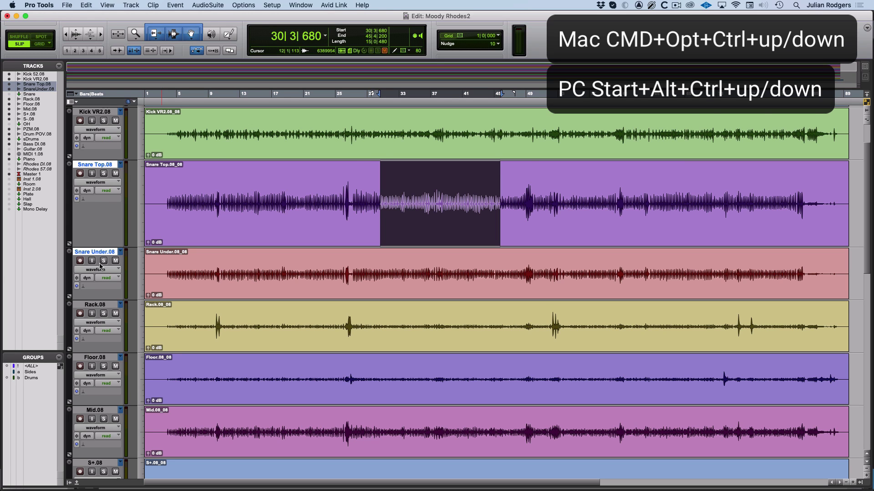
Reduce all track heights with Cmd+Opt+Ctrl+Down so Kick 52.08 through Master 1 fit
key(ctrl+alt+super+Down)
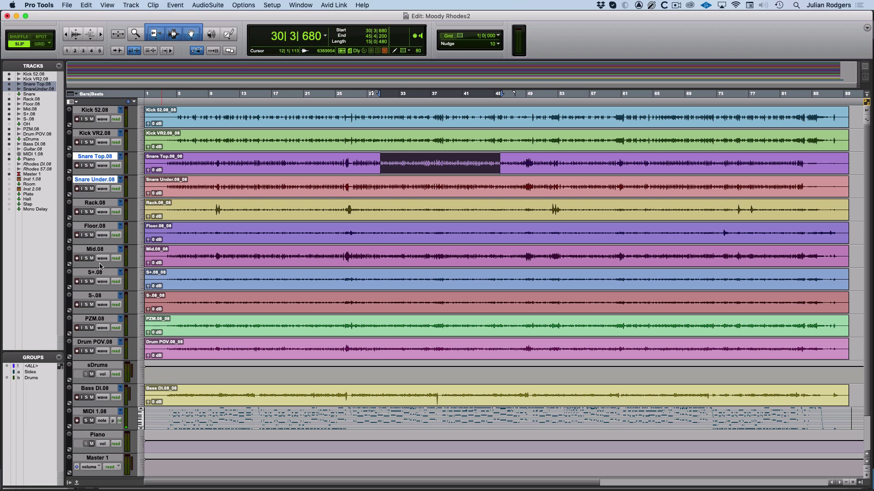
With the Pencil tool, select bars 18–20 on MIDI 1.08 and zoom-toggle it to fill the window
key(F10)
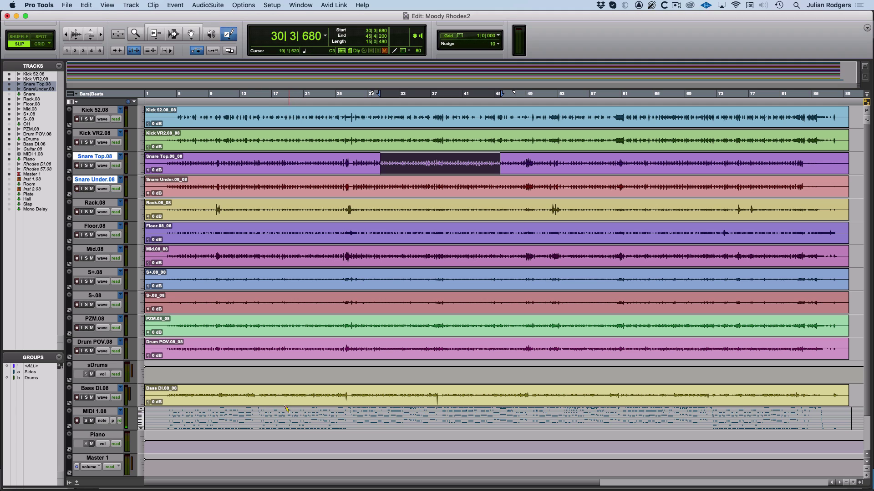
drag(286, 412, 336, 425)
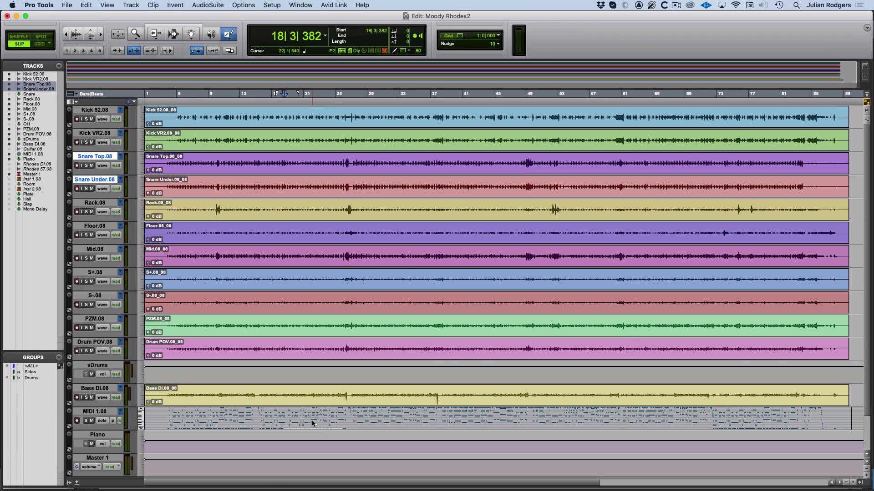
key(e)
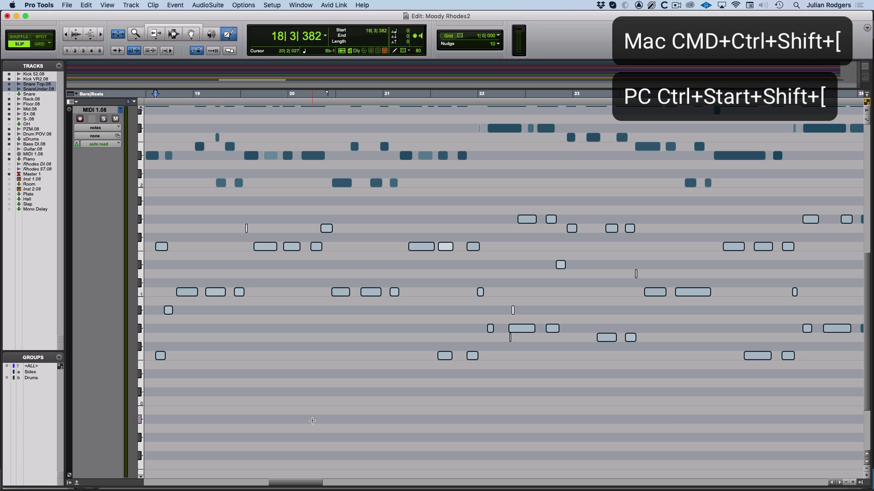
Zoom out vertically and to bars 7–37, select the lower notes from bar 16 to 24, and exit Zoom Toggle
key(super+ctrl+shift+bracketleft)
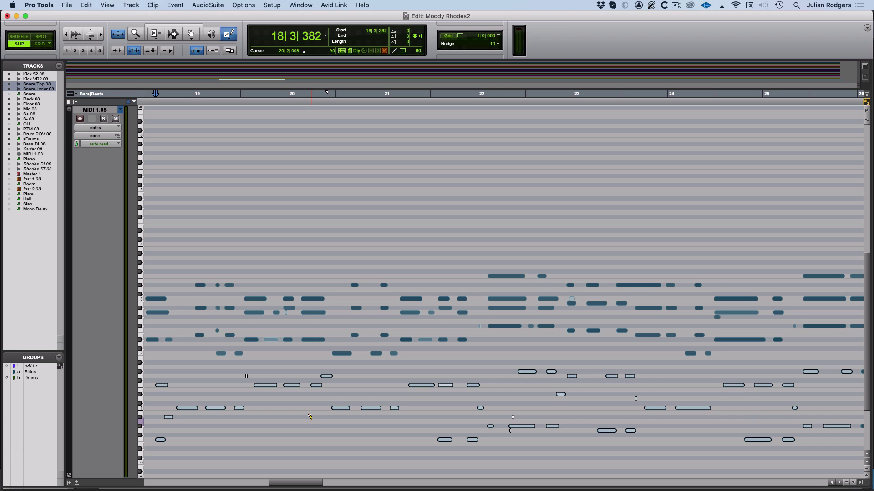
key(super+bracketleft)
key(super+bracketleft)
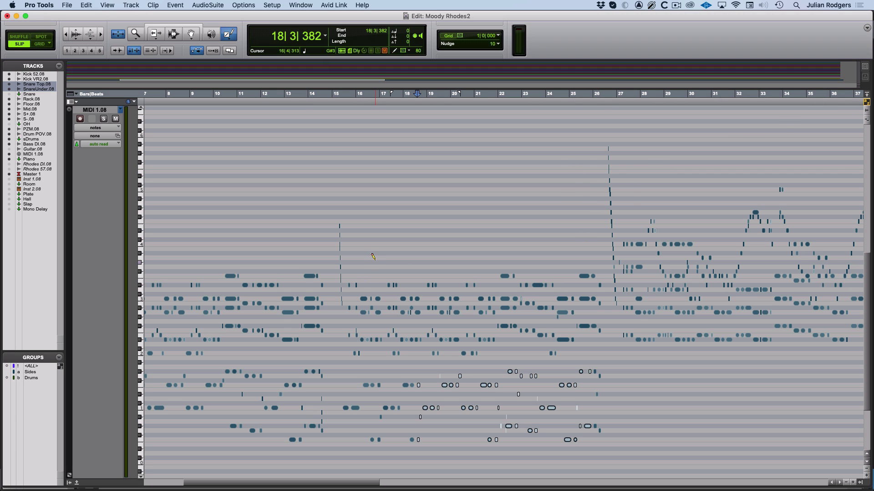
drag(367, 249, 564, 448)
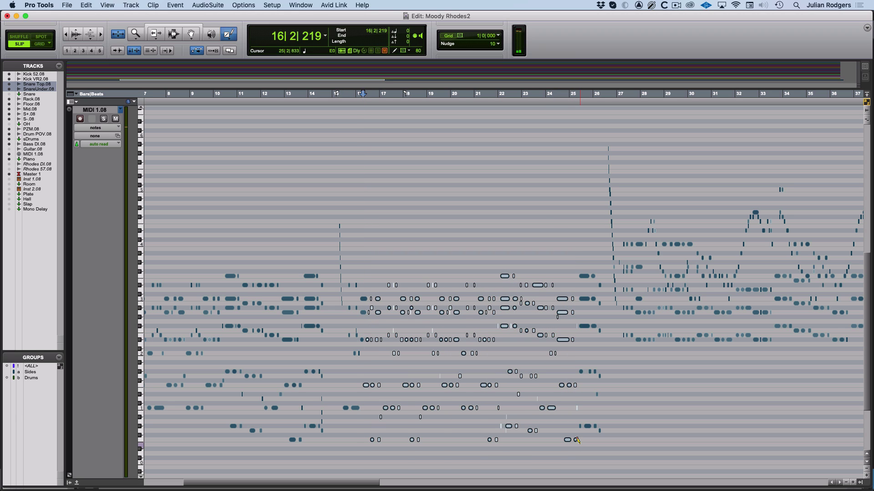
key(ctrl+e)
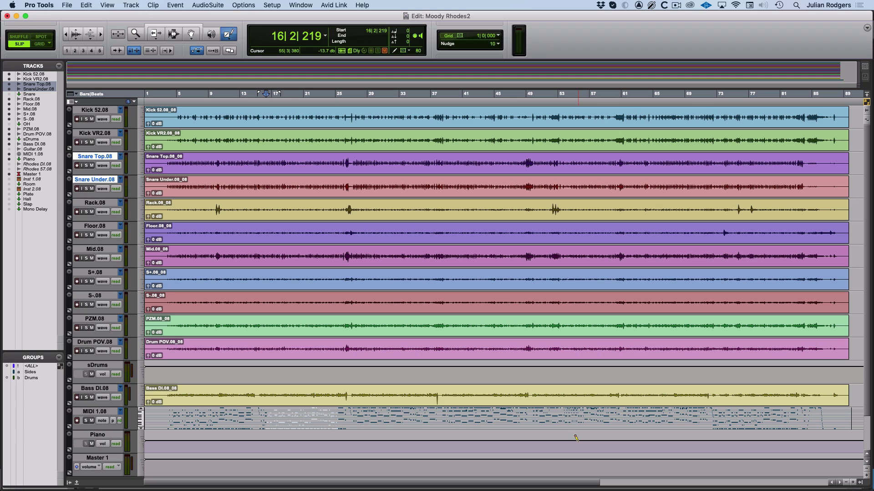
Play the session, stop with the edit point at 12|2|580 on Rack.08, and make Rack.08 much taller
key(space)
click(92, 204)
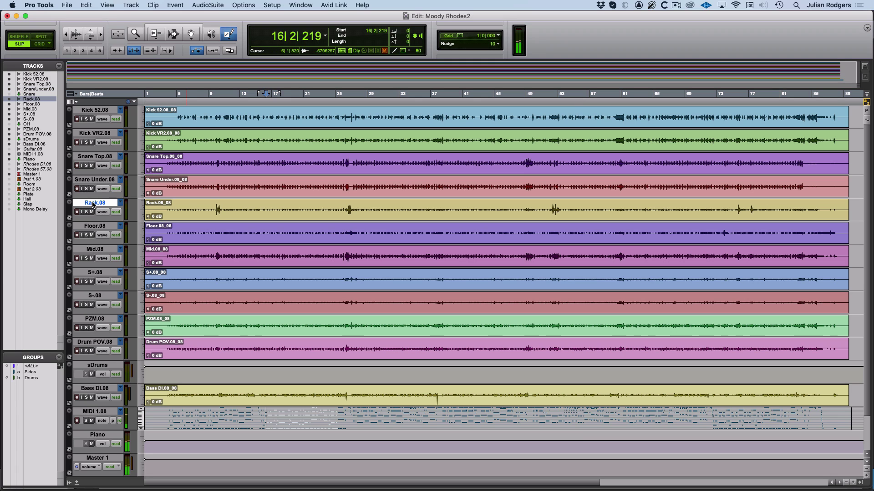
key(super+7)
click(235, 207)
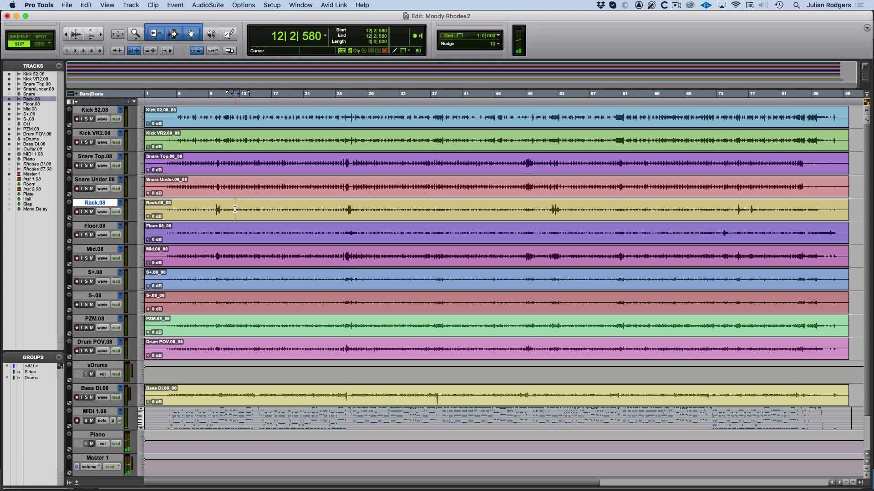
key(ctrl+Up)
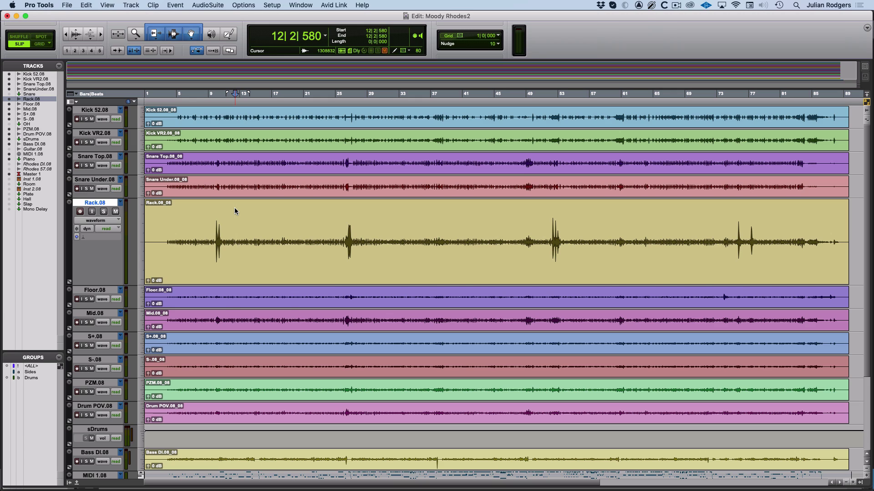
Fit Rack.08 to the window and back, then zoom-toggle into and out of Snare Under.08 range 23|4|420–28|3|880
key(ctrl+Up)
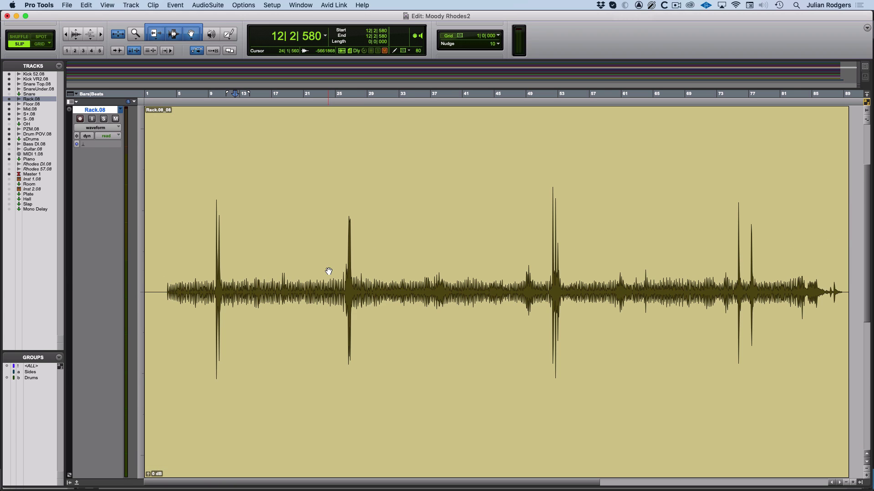
key(ctrl+Up)
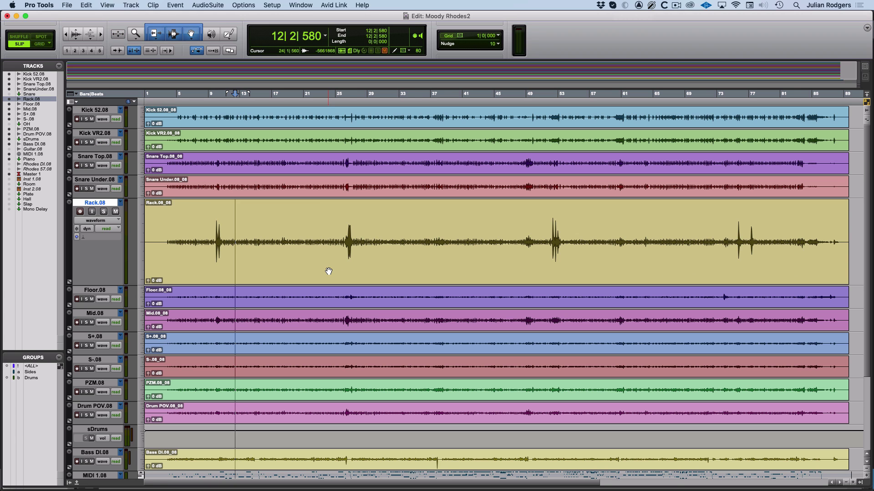
drag(325, 183, 364, 188)
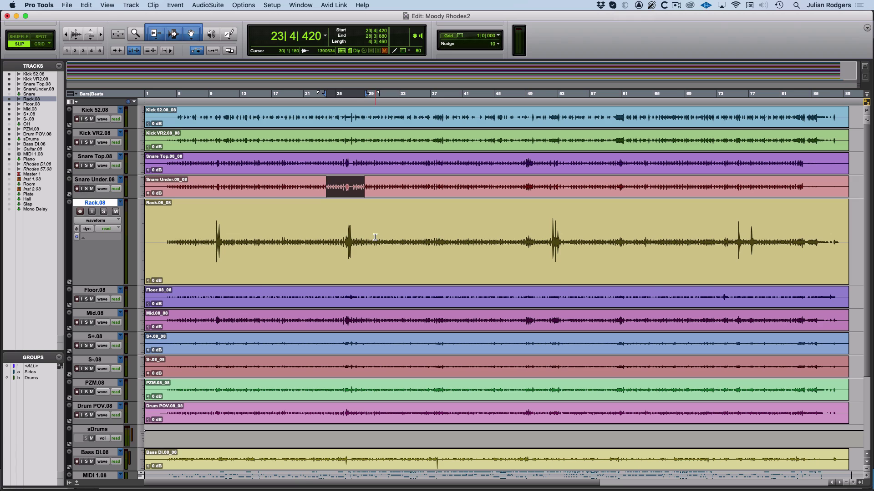
key(ctrl+e)
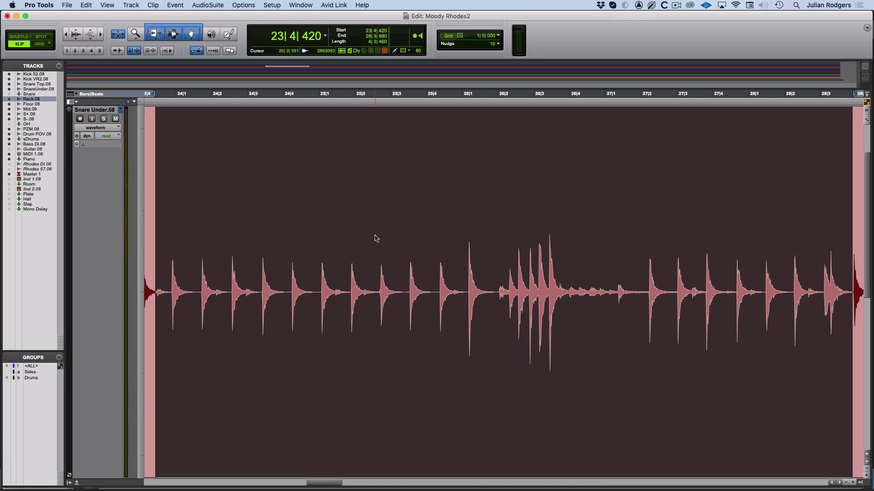
key(ctrl+e)
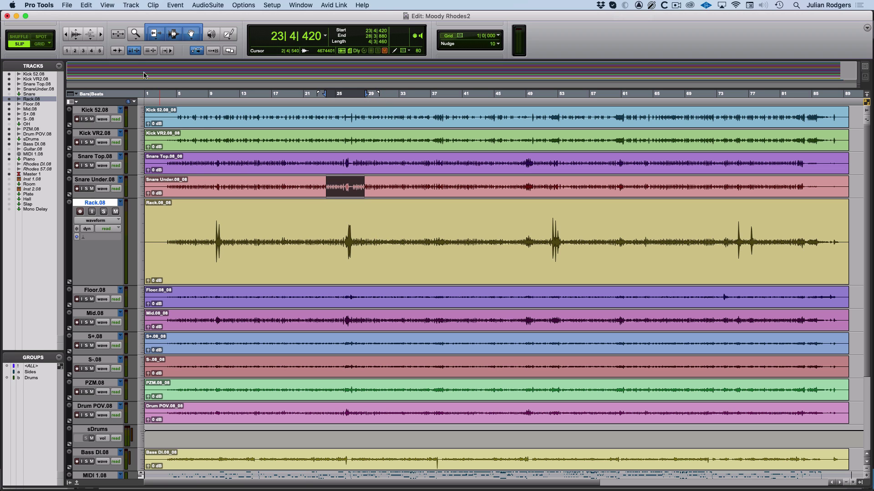
Set the Zoom Toggle track height preference to 'extreme' in Editing preferences
click(115, 35)
click(115, 35)
click(39, 5)
click(58, 32)
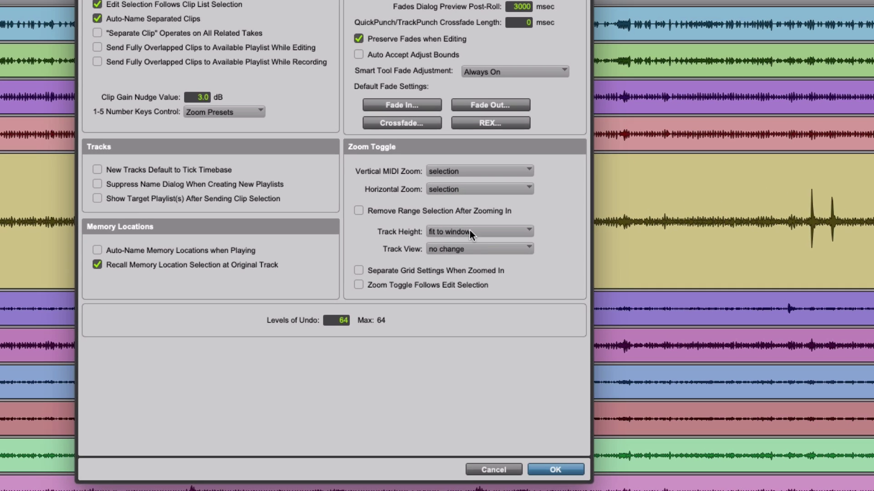
click(463, 231)
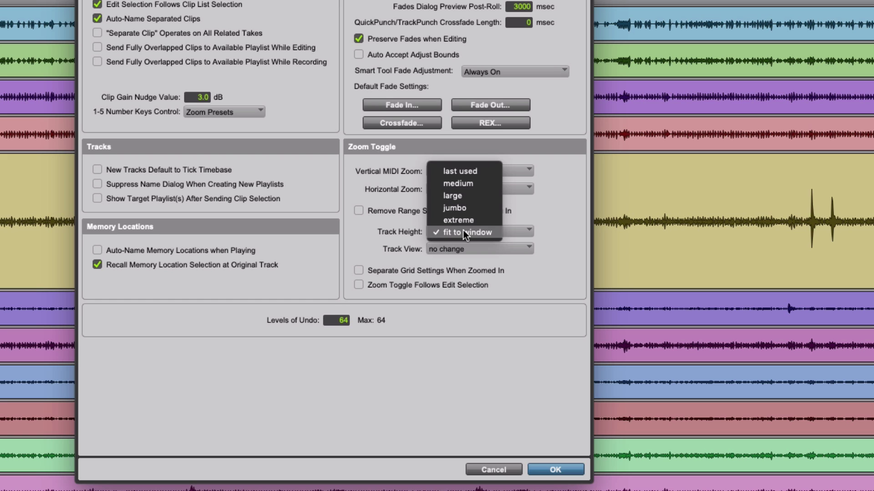
click(462, 231)
click(463, 229)
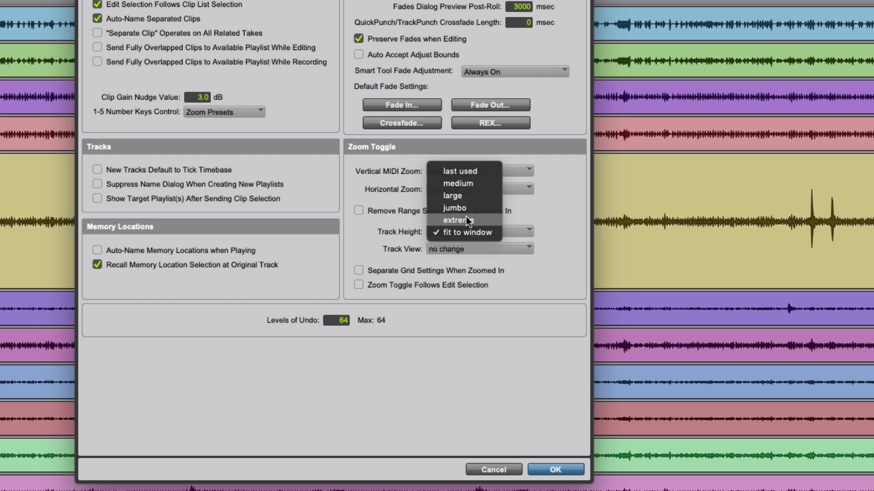
click(466, 216)
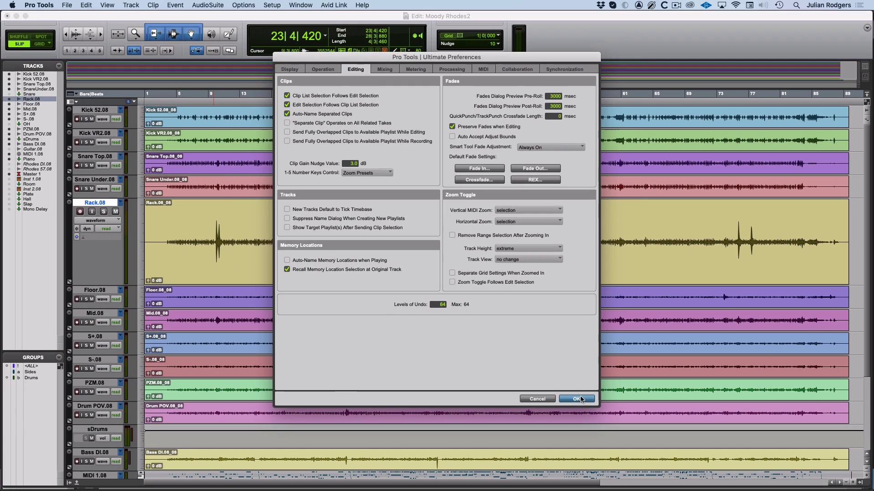
click(560, 469)
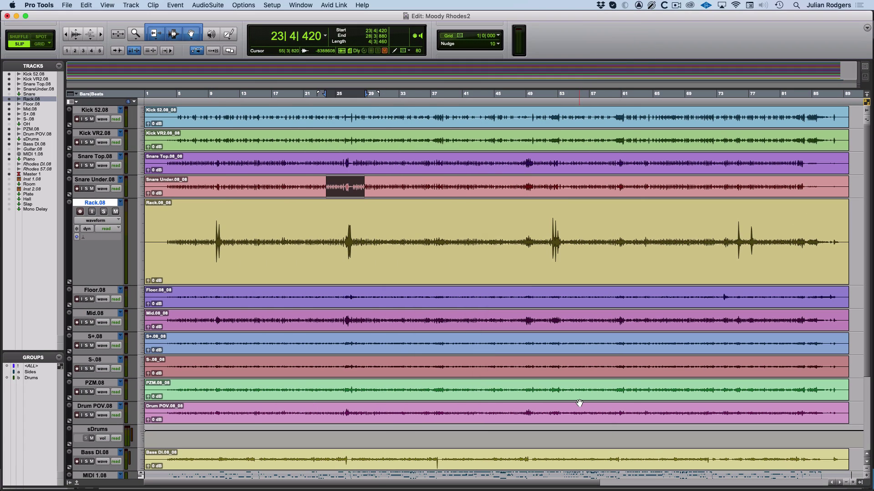
Zoom-toggle into and out of the 38|3|100–43|3|480 range on S+.08
click(455, 333)
drag(443, 337, 482, 354)
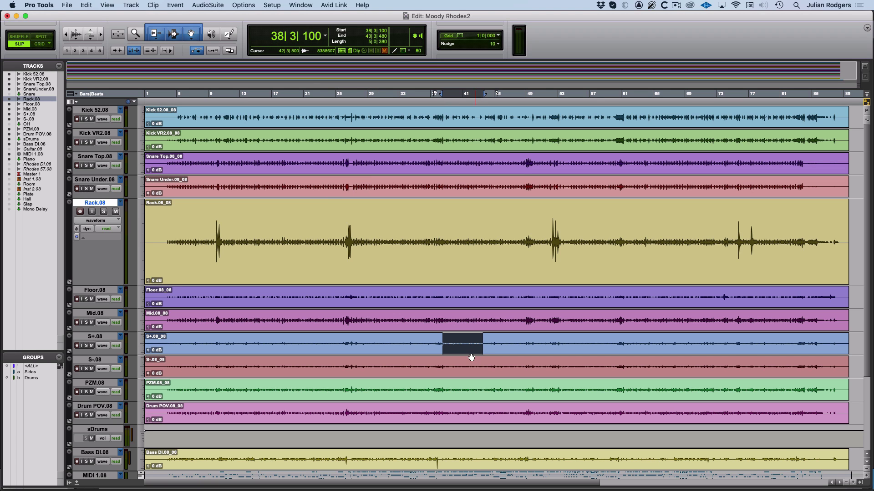
key(ctrl+e)
scroll(471, 353, down, 10)
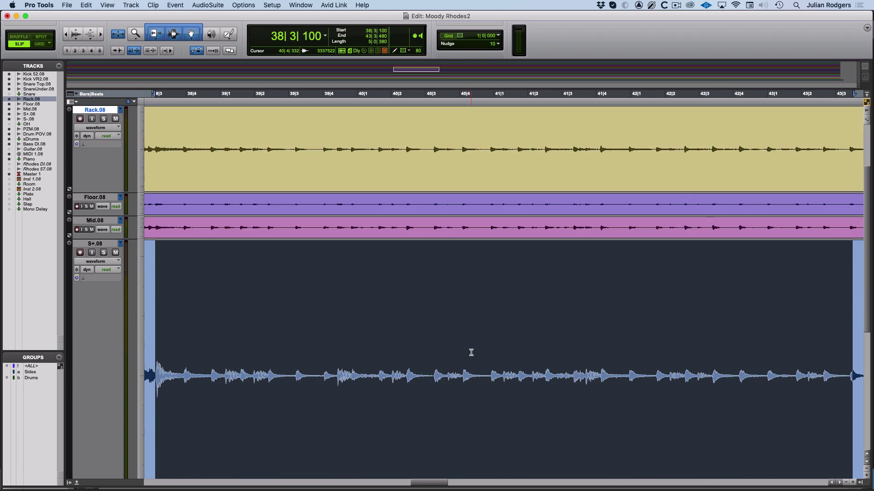
key(ctrl+e)
key(ctrl+e)
key(ctrl+e)
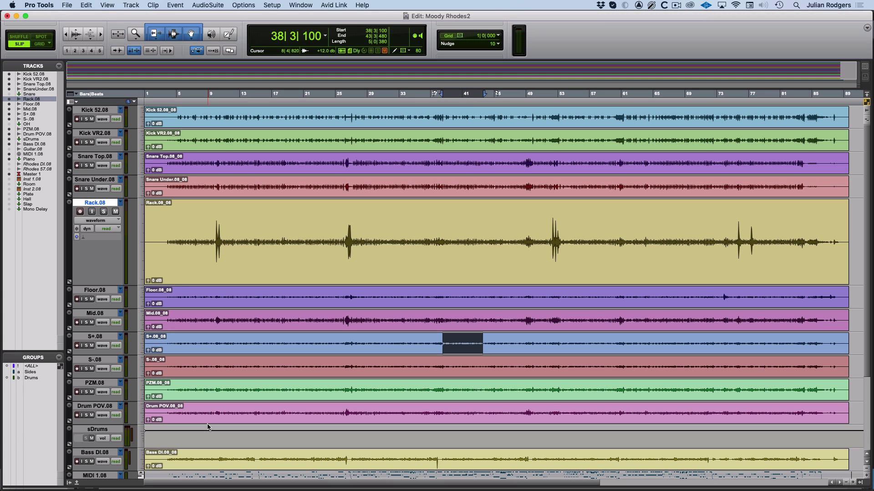
Select the Rack.08 clip and increase audio waveform zoom so drum hits display taller on all tracks
click(277, 245)
key(super+alt+bracketright)
key(super+alt+bracketright)
key(super+alt+bracketright)
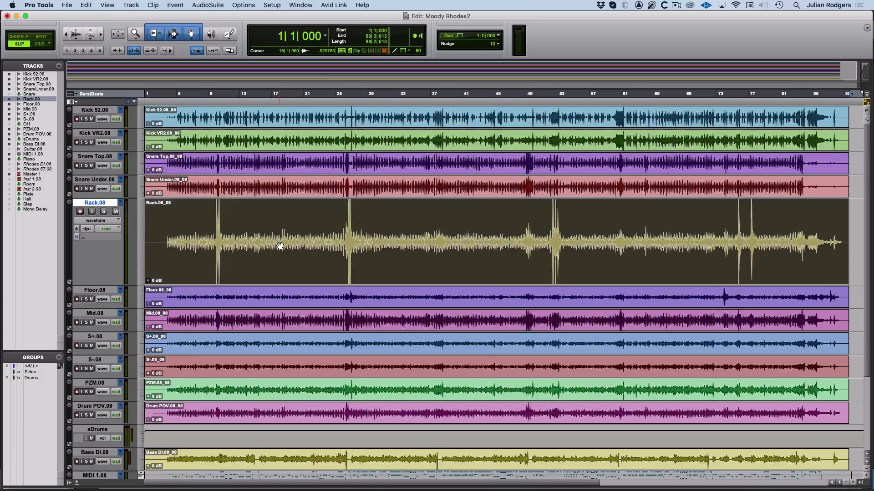
scroll(279, 246, down, 2)
scroll(280, 246, up, 3)
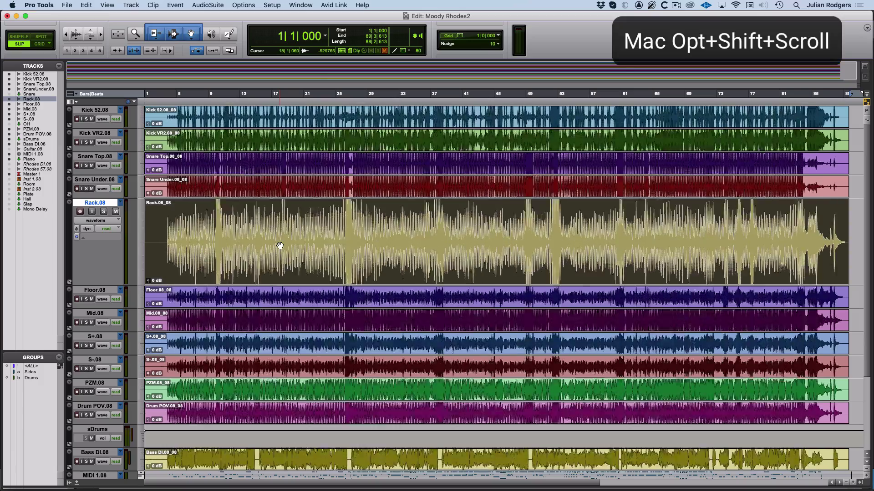
scroll(280, 245, down, 1)
scroll(280, 246, up, 1)
scroll(280, 245, down, 2)
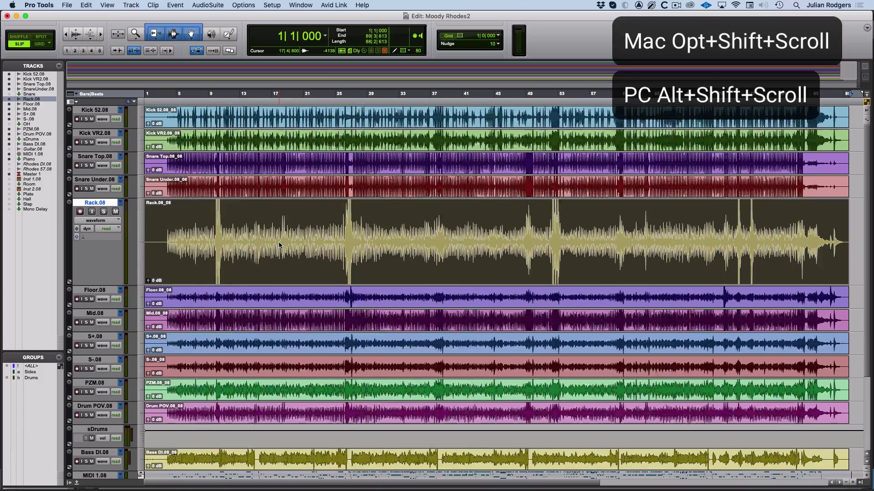
scroll(280, 244, up, 1)
scroll(279, 245, down, 2)
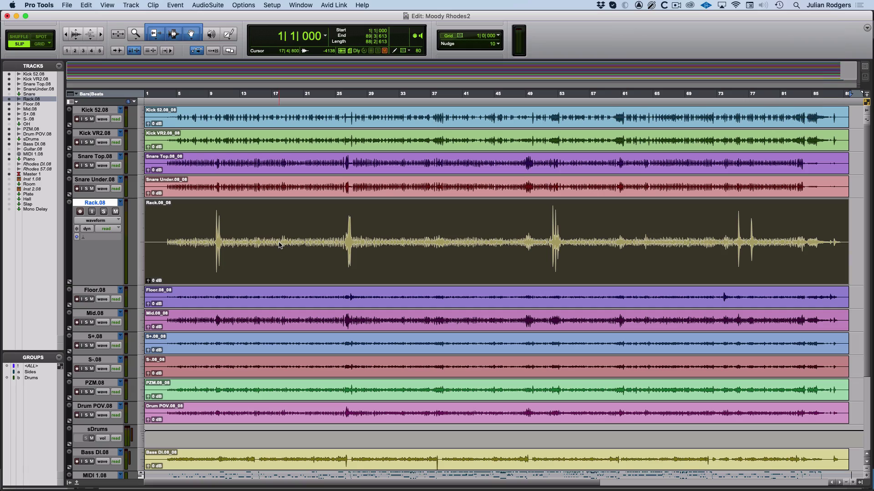
drag(78, 35, 75, 30)
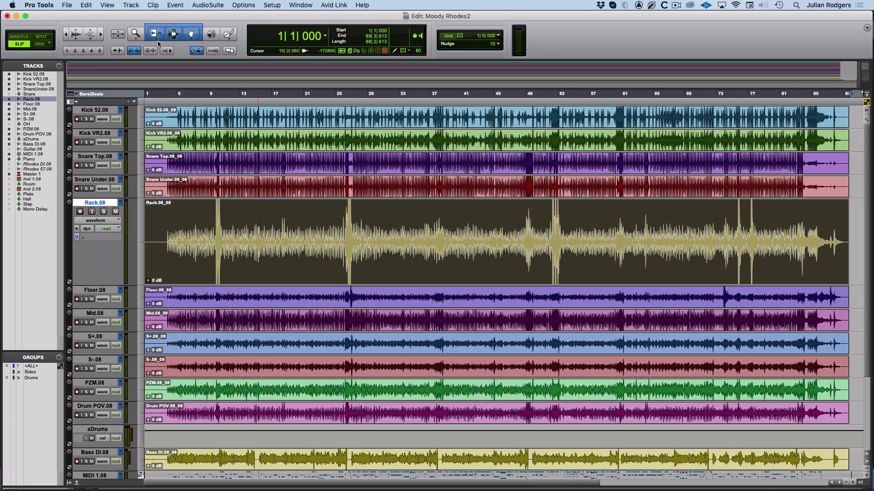
With the Zoom tool active, shrink then enlarge the waveforms, then reset all to default height
click(136, 34)
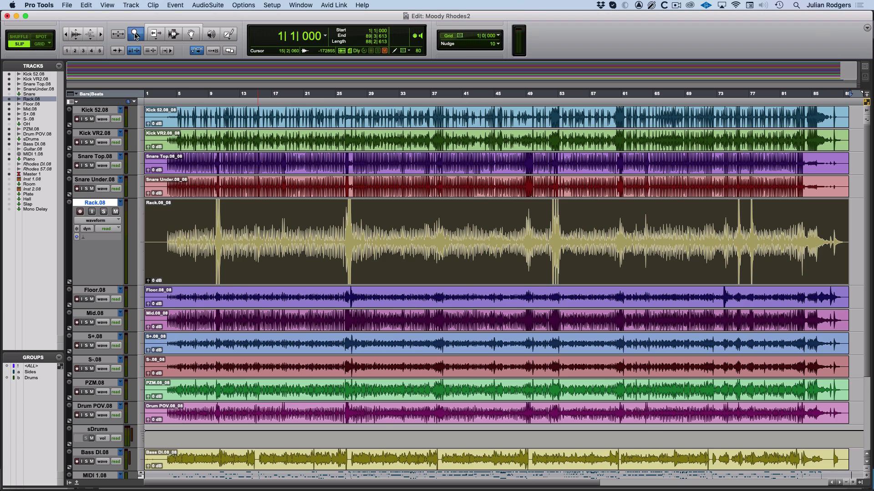
key(super+alt+bracketleft)
key(super+alt+bracketleft)
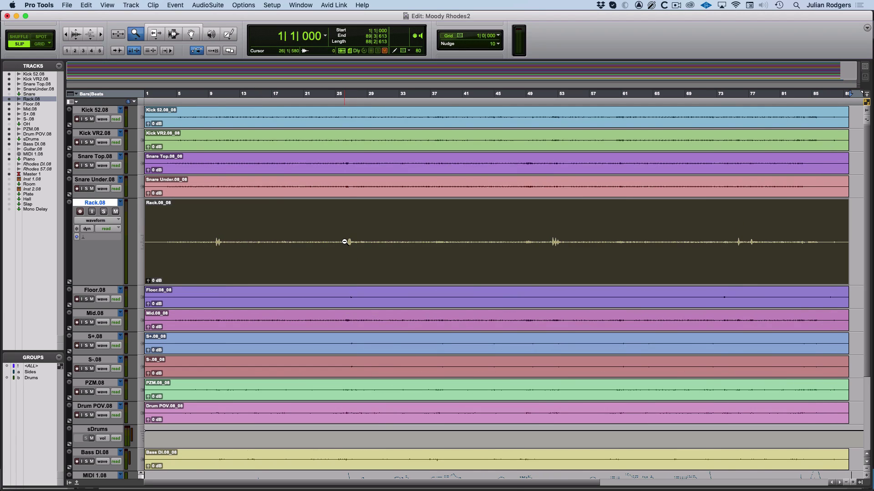
key(super+alt+bracketright)
key(super+alt+bracketright)
key(super+alt+bracketright)
key(super+alt+bracketright)
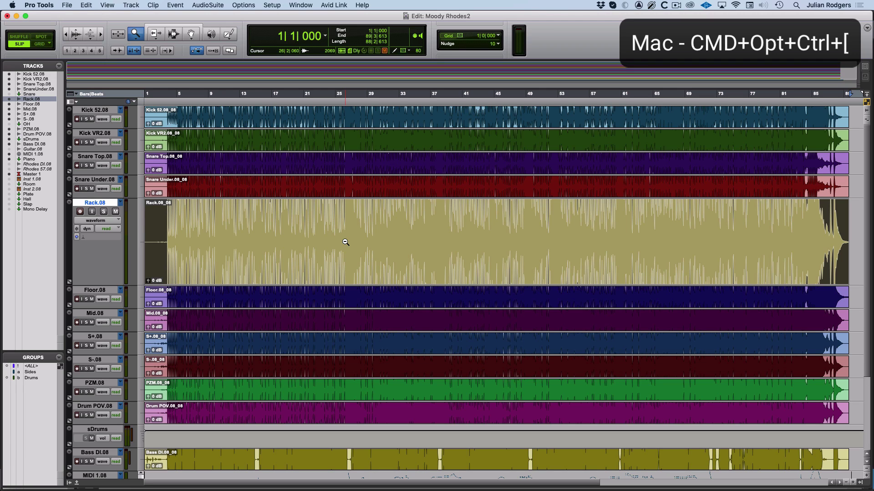
key(ctrl+alt+super+bracketleft)
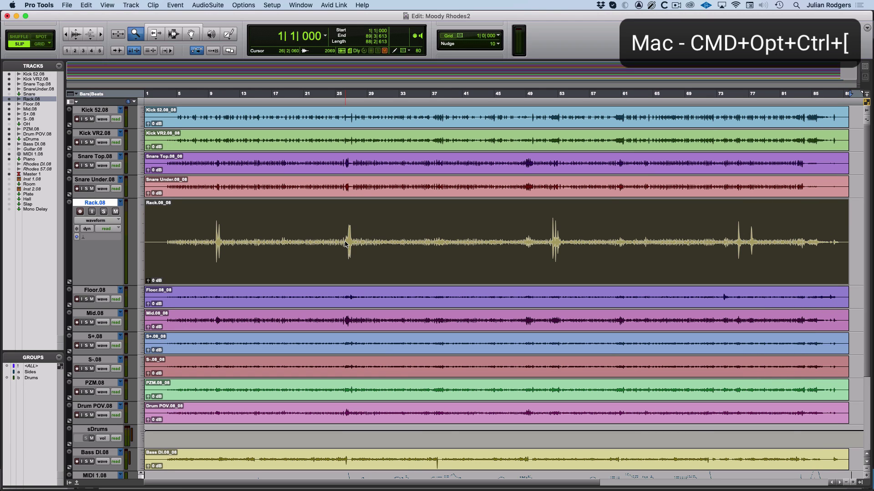